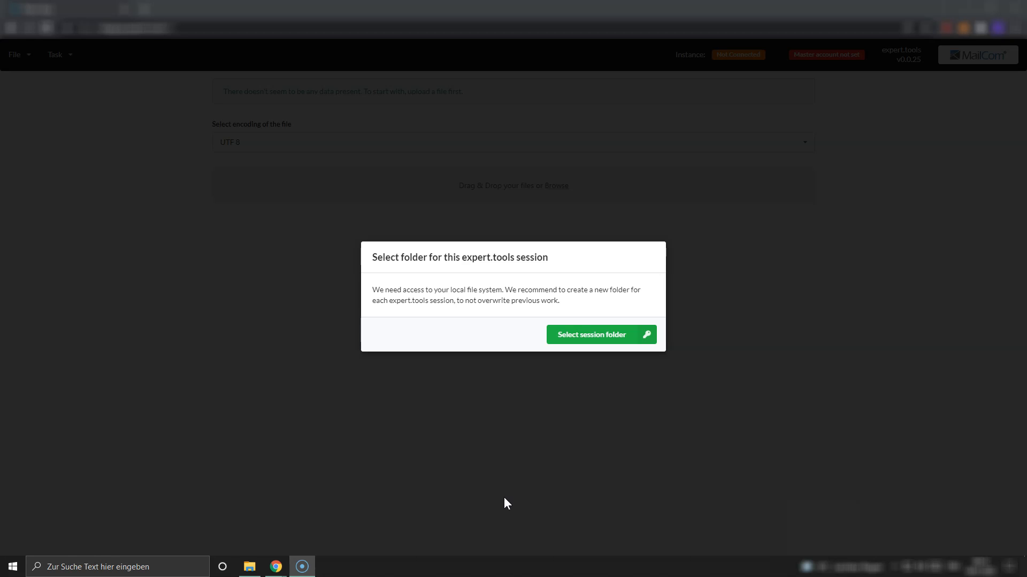
# Choose the Expert folder as the session folder and grant the site access to it.
pyautogui.click(509, 444)
pyautogui.click(585, 338)
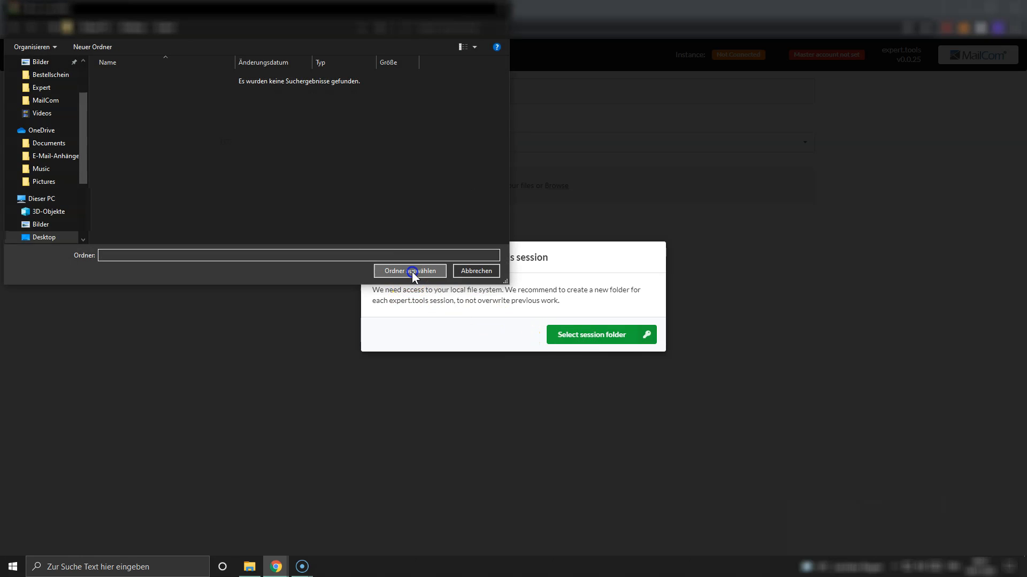
pyautogui.click(412, 272)
pyautogui.click(550, 104)
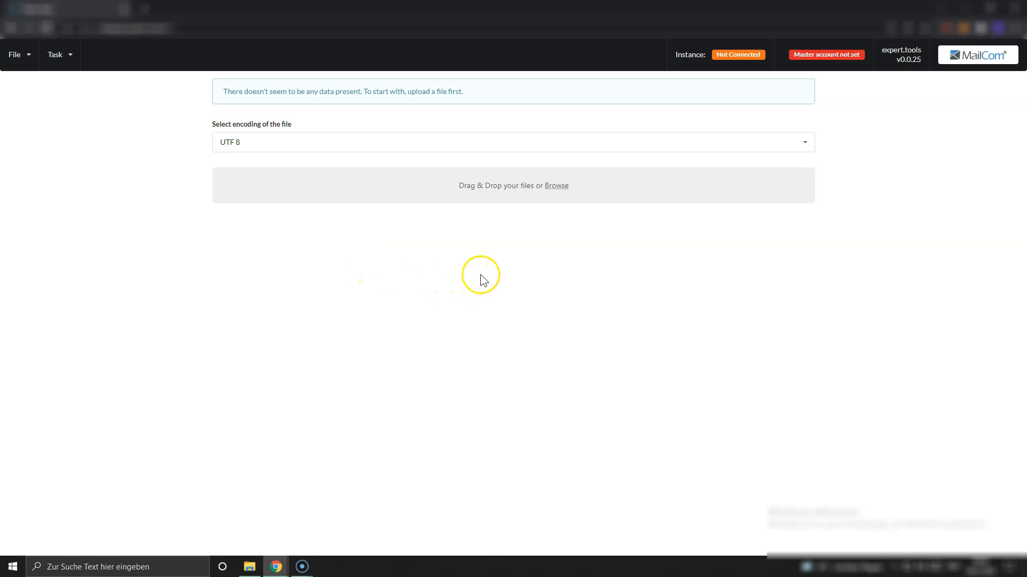
# Keep the file encoding at UTF 8 and upload the data file from the Expert folder in File Explorer.
pyautogui.click(485, 146)
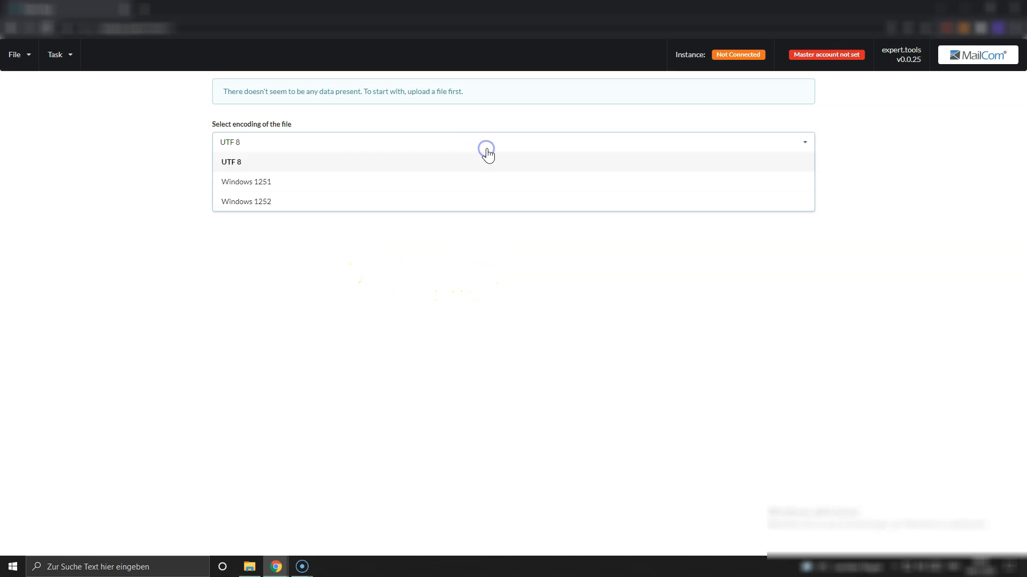
pyautogui.click(392, 203)
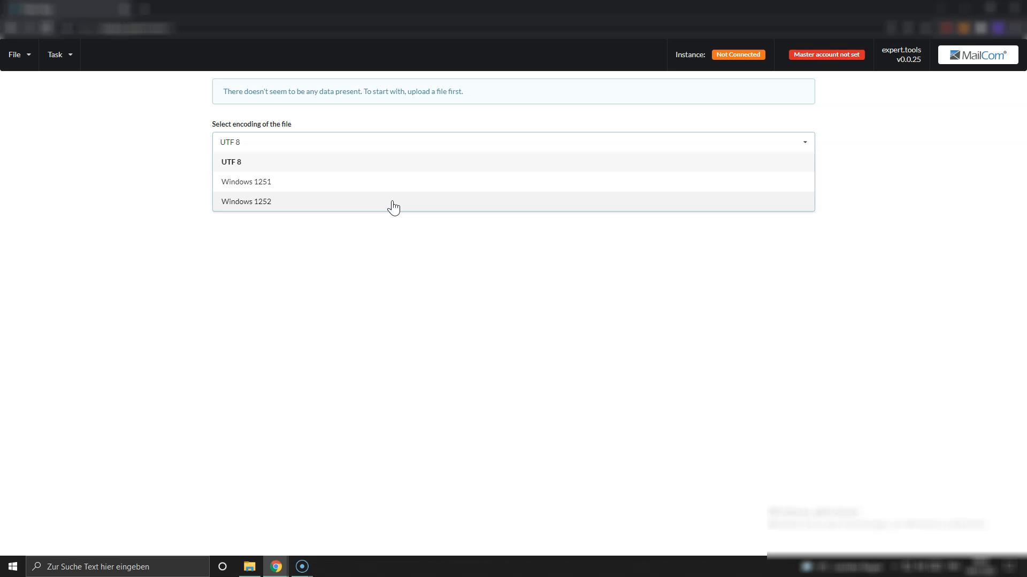
pyautogui.click(390, 140)
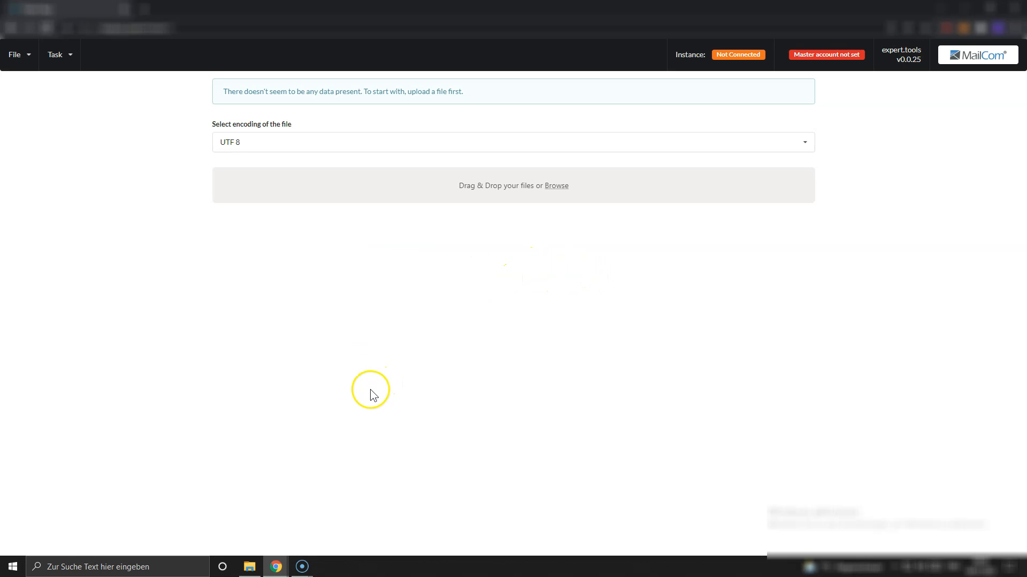
pyautogui.click(250, 567)
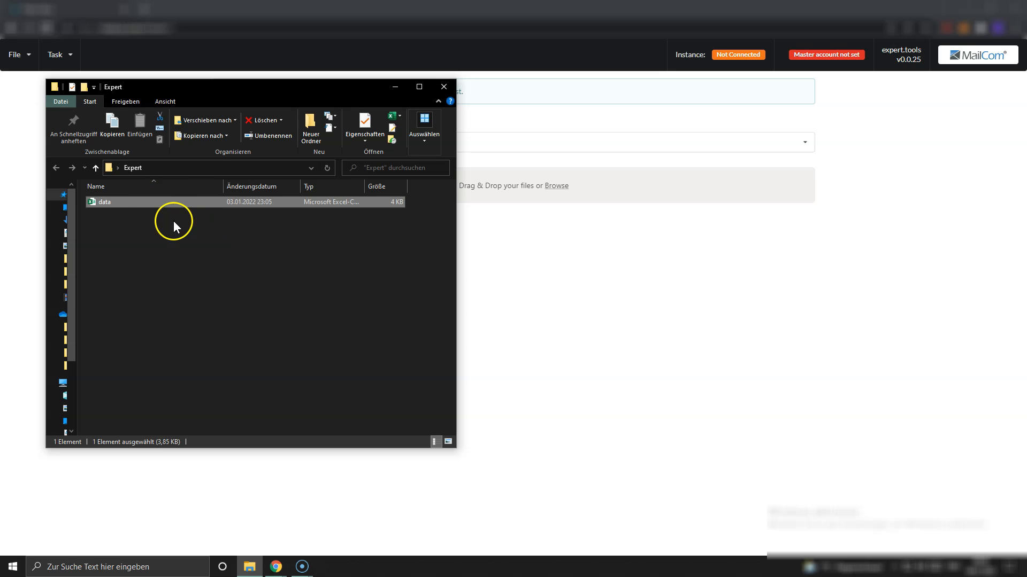
pyautogui.click(200, 241)
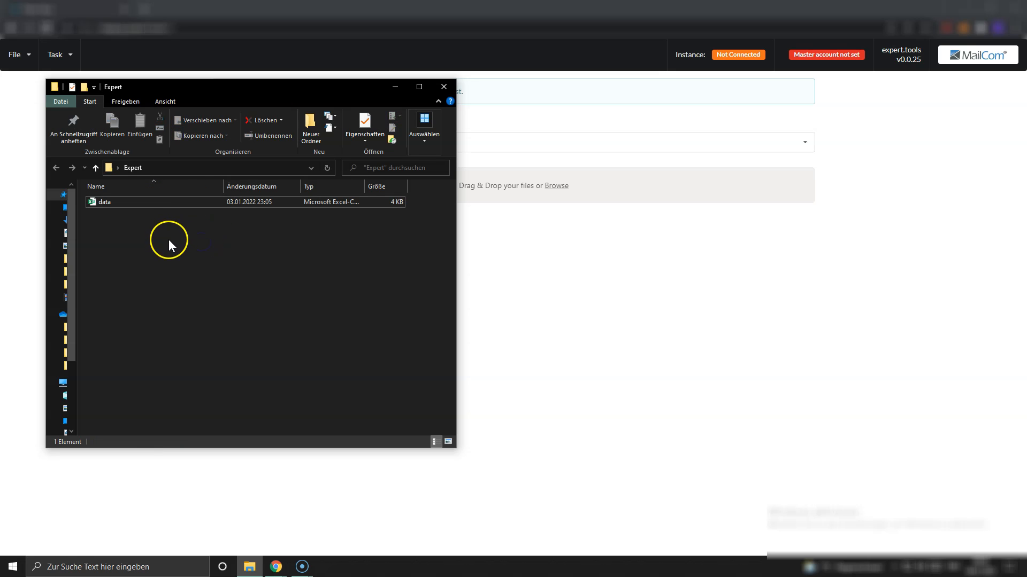
pyautogui.click(144, 207)
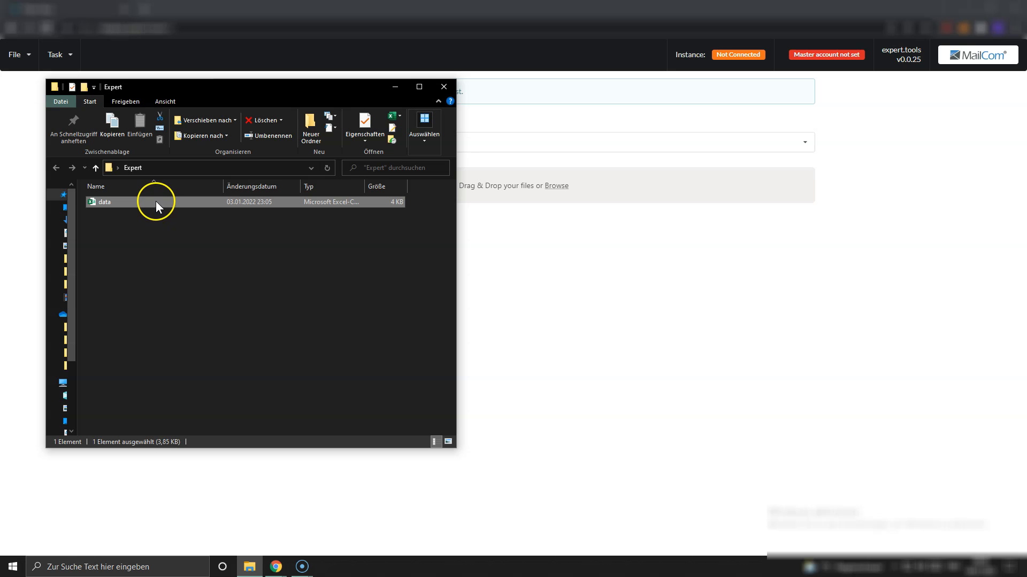
pyautogui.moveTo(156, 201); pyautogui.dragTo(628, 185)
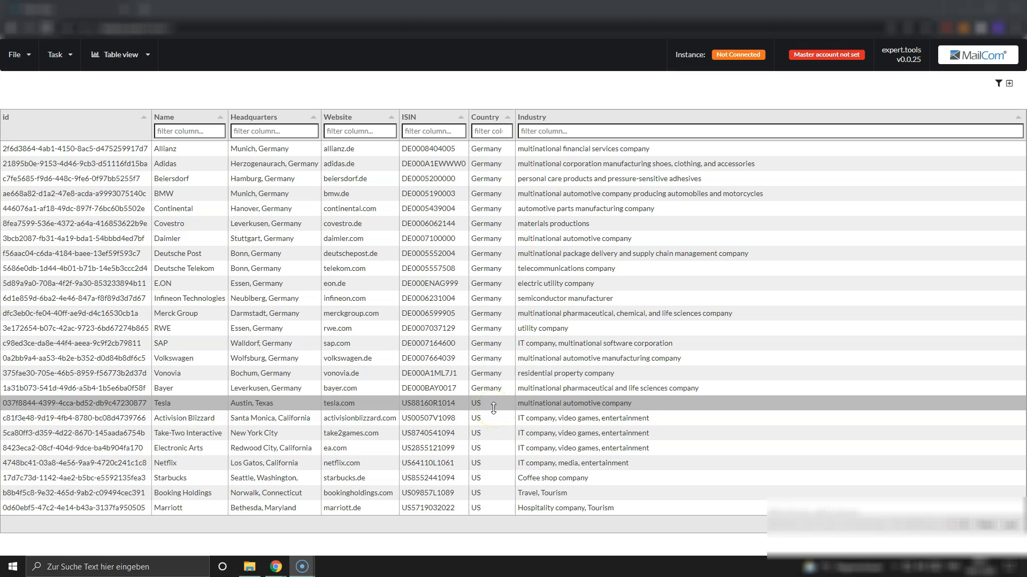
# Start a new master account on the Basic plan with Credit/Debit card payment and set the master account password.
pyautogui.click(24, 63)
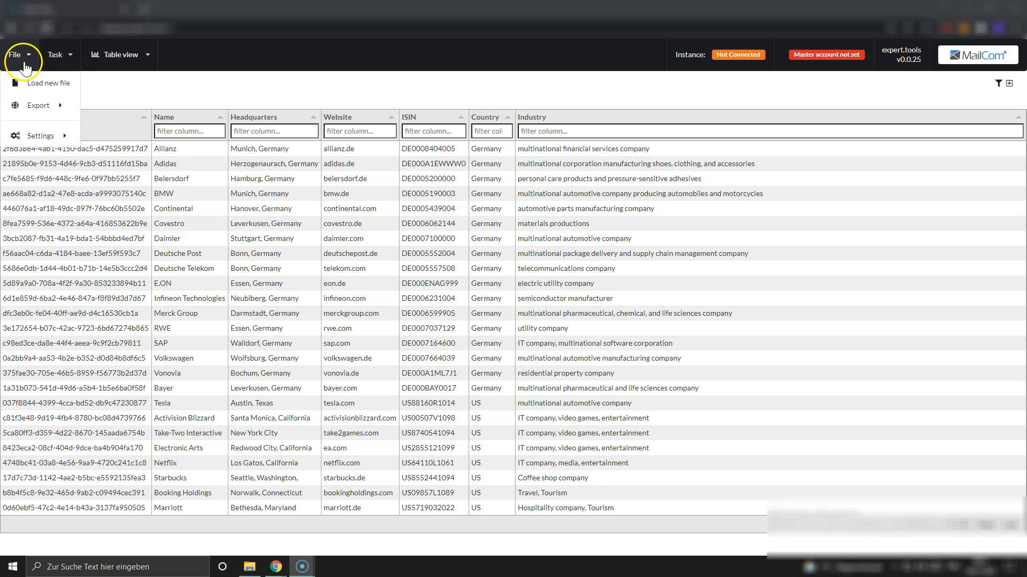
pyautogui.moveTo(40, 135)
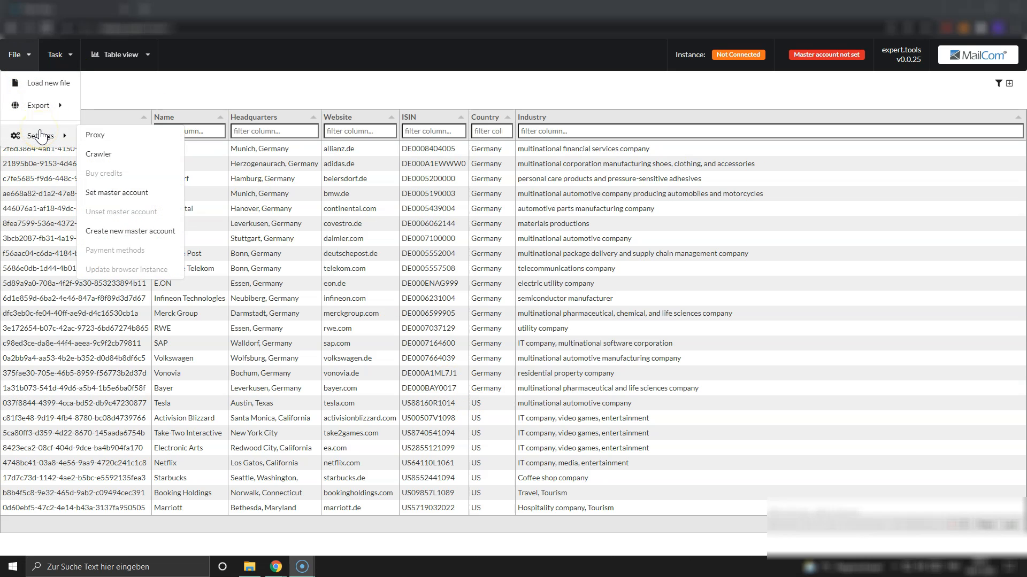
pyautogui.click(128, 232)
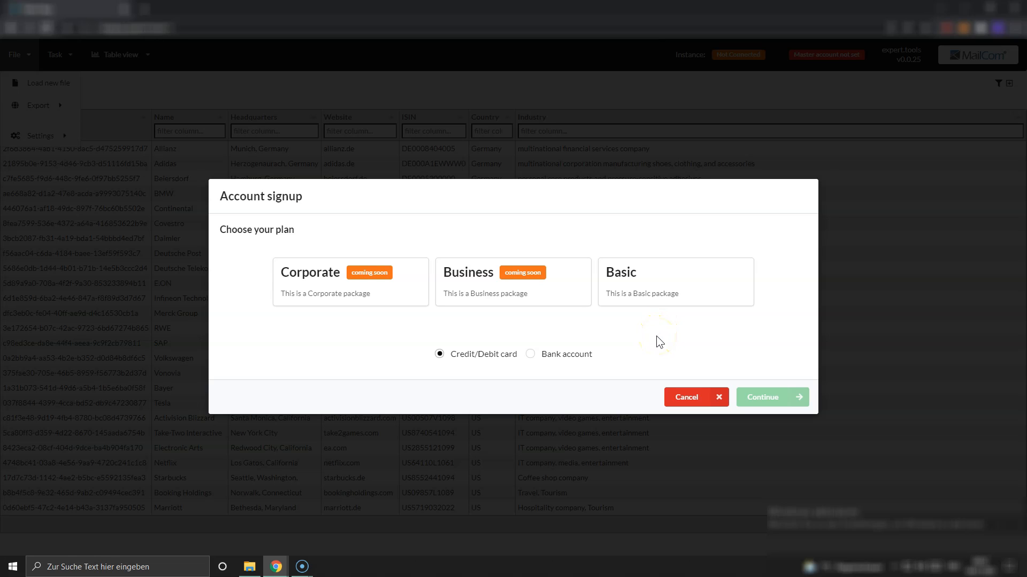
pyautogui.click(650, 296)
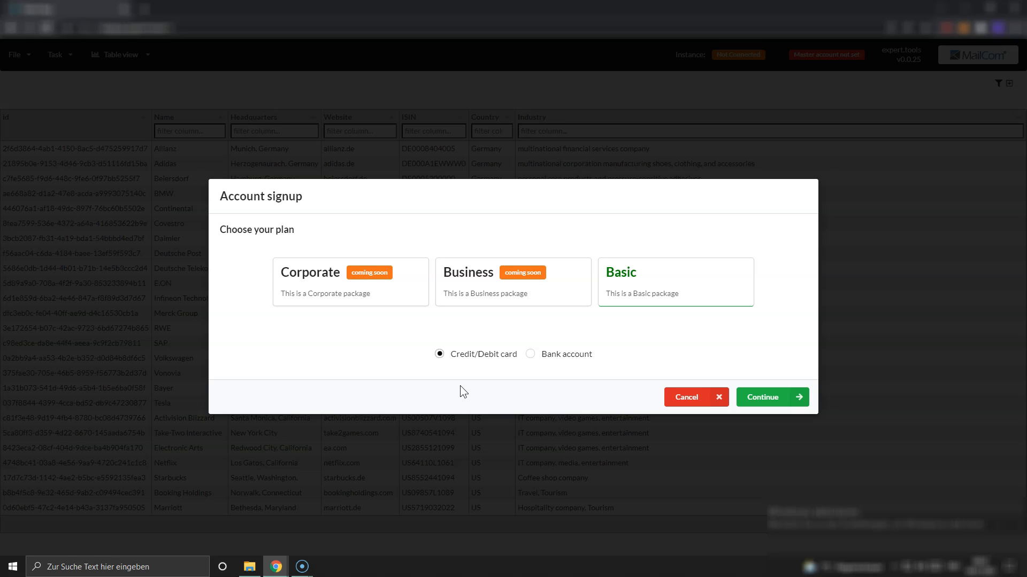
pyautogui.click(764, 398)
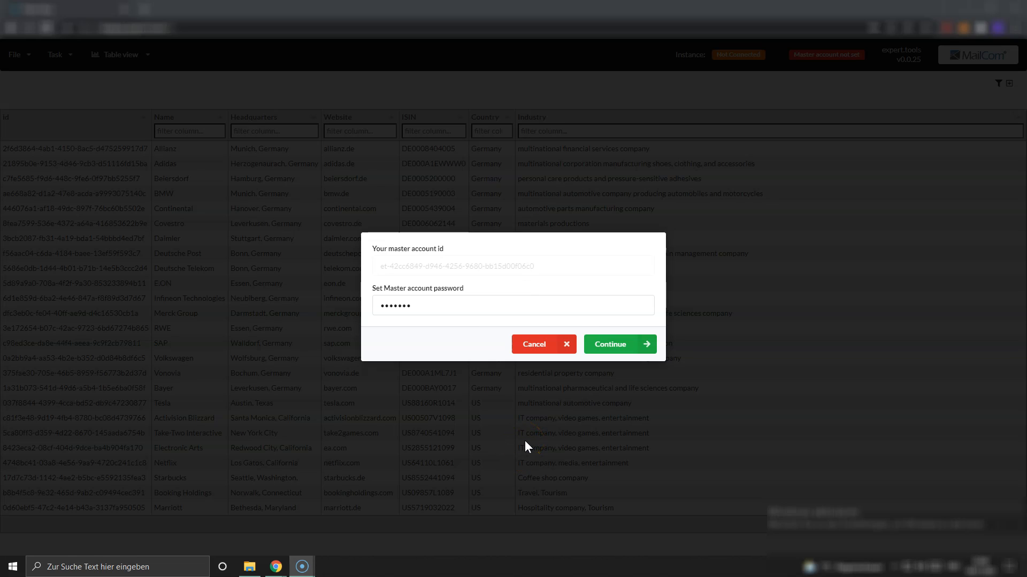
pyautogui.click(596, 348)
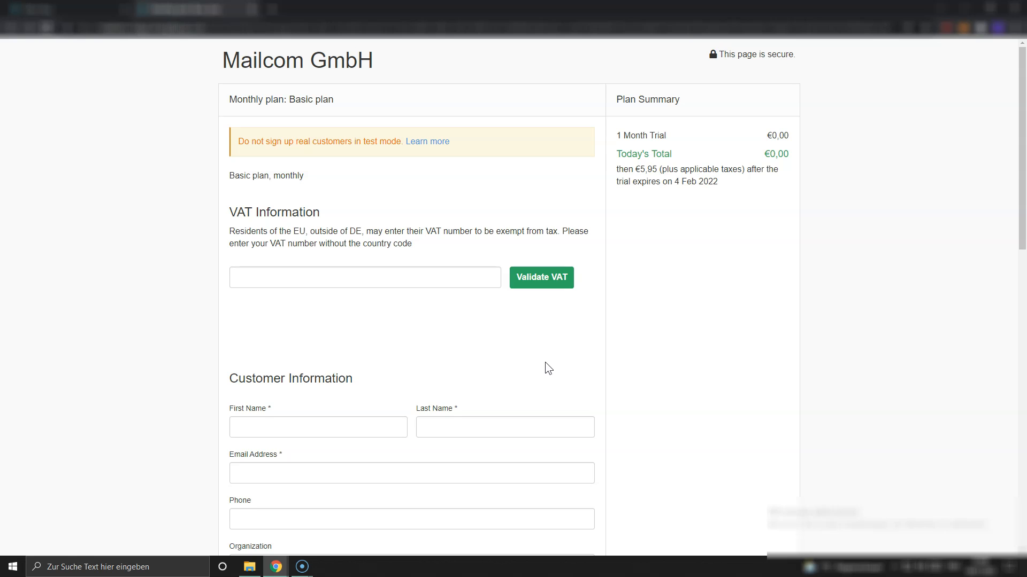
# Complete the Basic plan order with the customer, card and billing details, and refresh the pending signup.
pyautogui.click(564, 390)
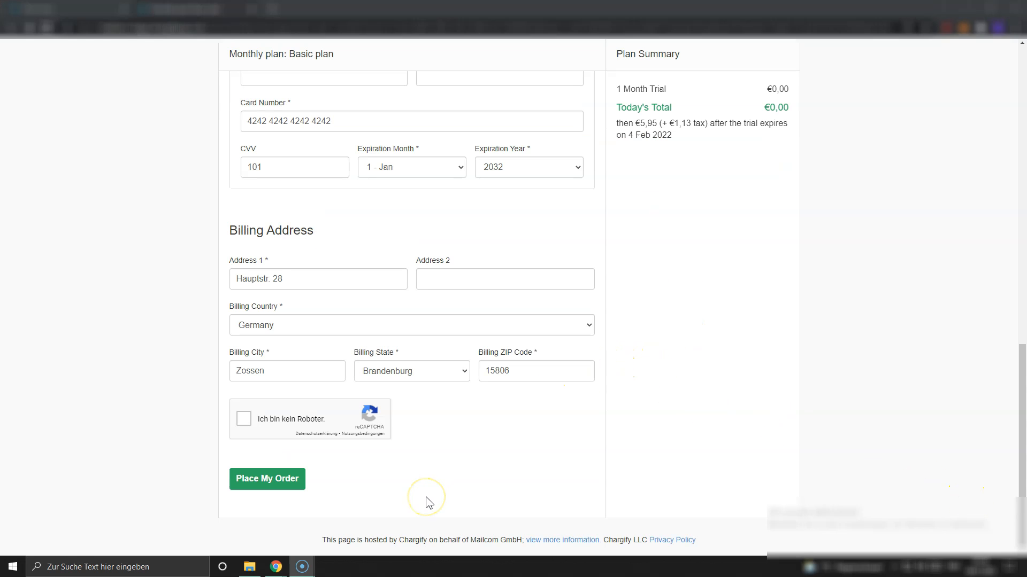
pyautogui.click(243, 420)
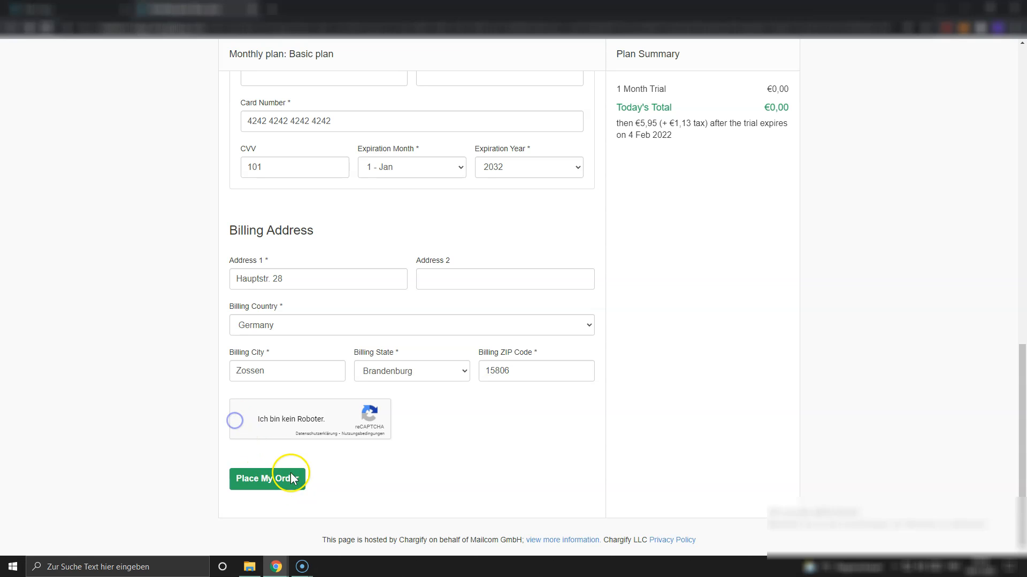
pyautogui.click(288, 480)
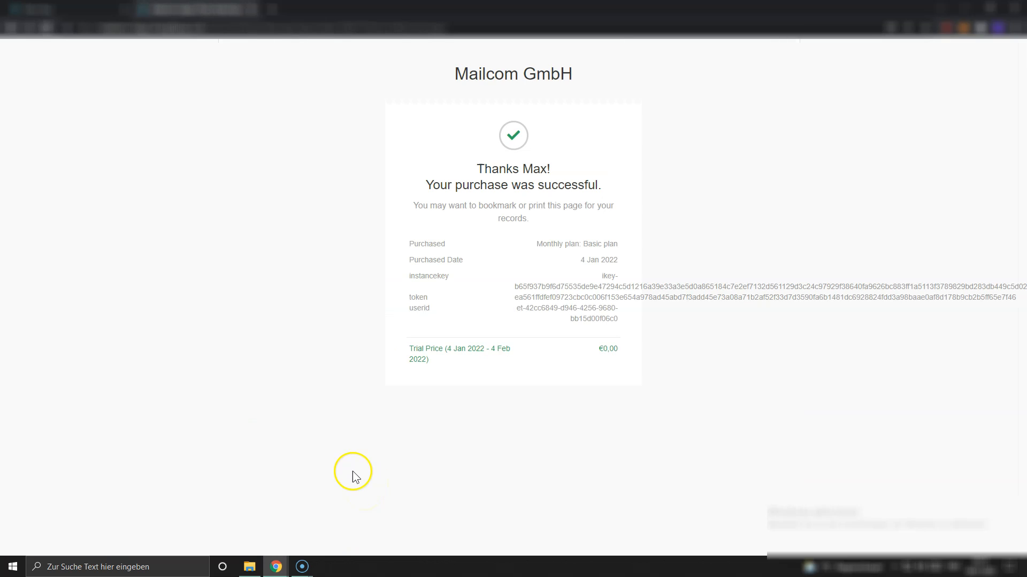
pyautogui.click(252, 10)
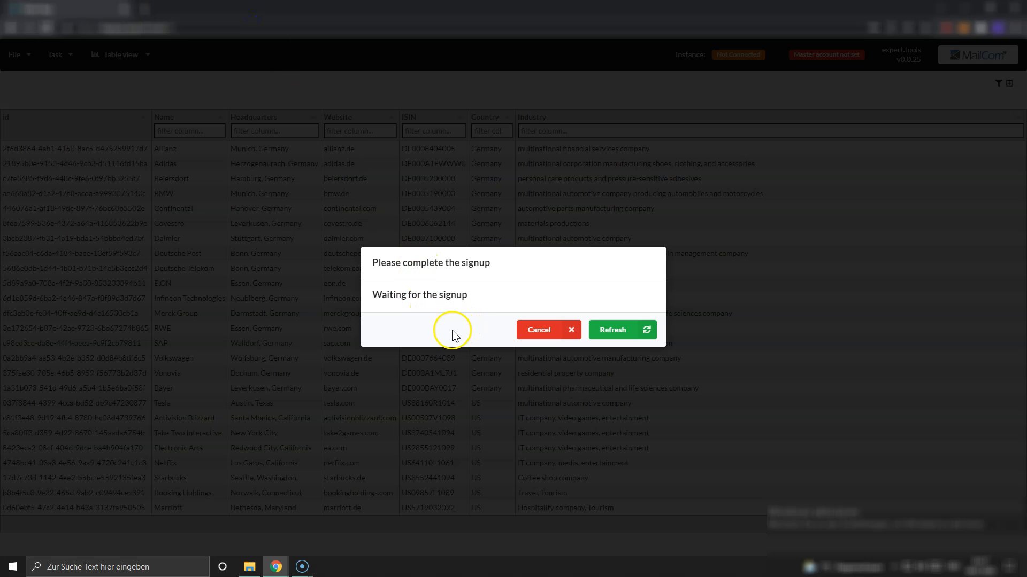
pyautogui.click(627, 331)
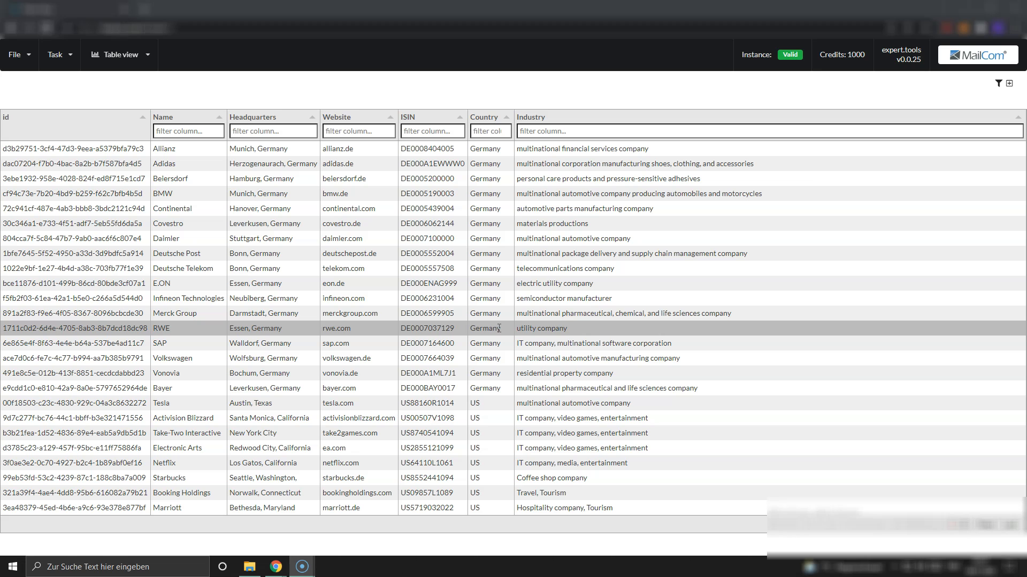
pyautogui.click(24, 61)
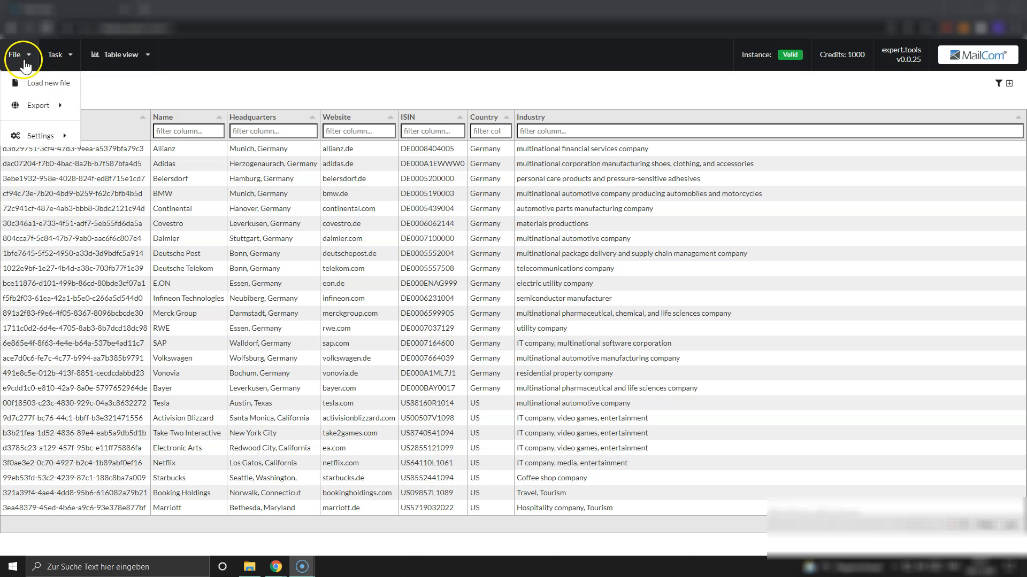
pyautogui.click(54, 141)
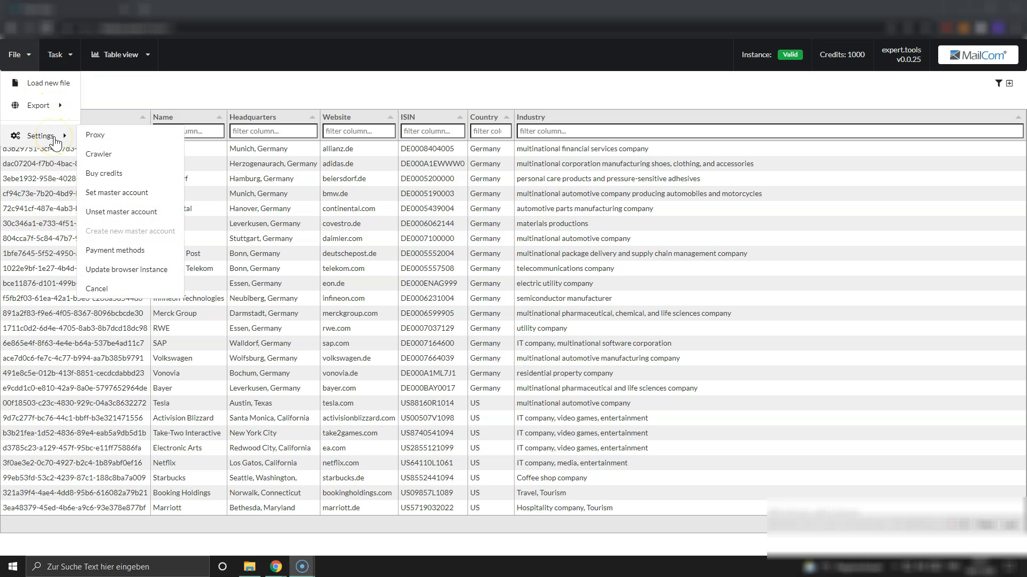
pyautogui.click(499, 449)
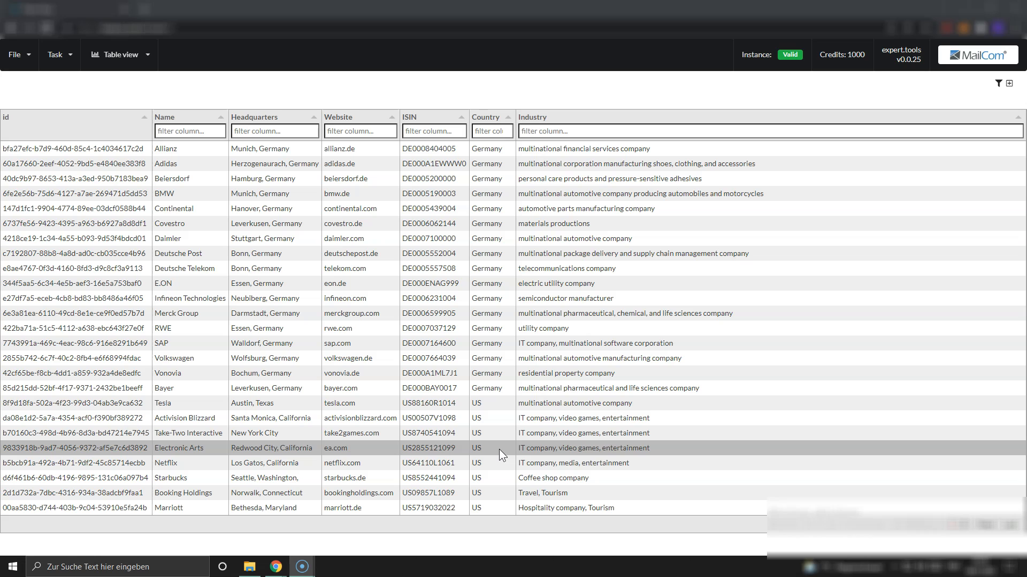
# Open the Keyword search task and set its keyword to sustainability.
pyautogui.moveTo(36, 63)
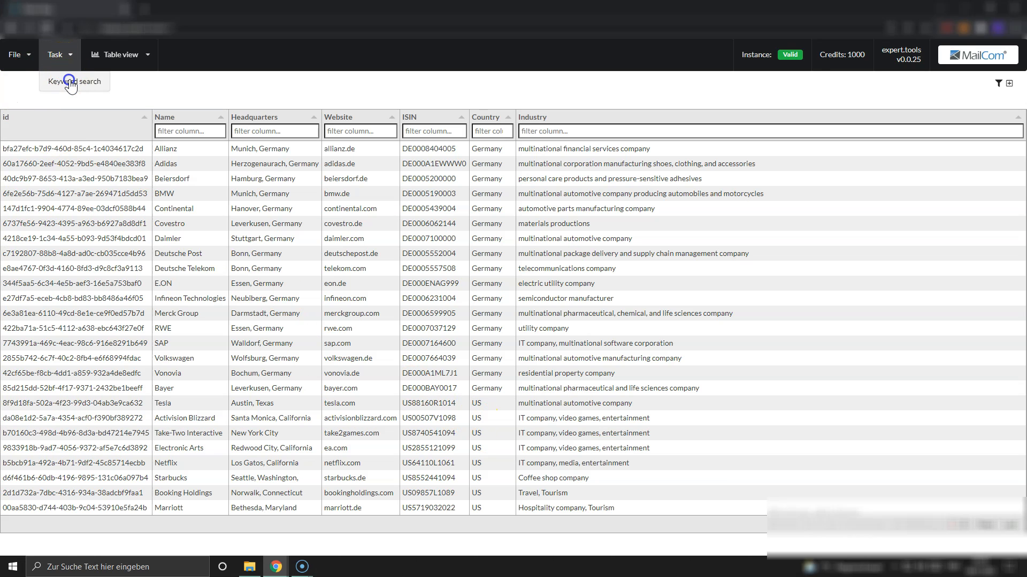
pyautogui.click(70, 83)
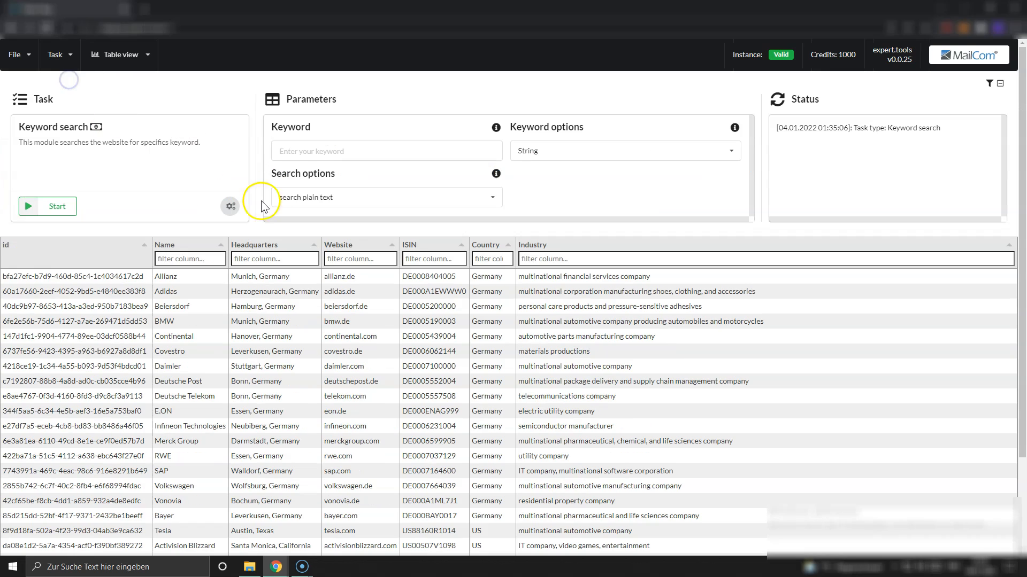
pyautogui.click(504, 351)
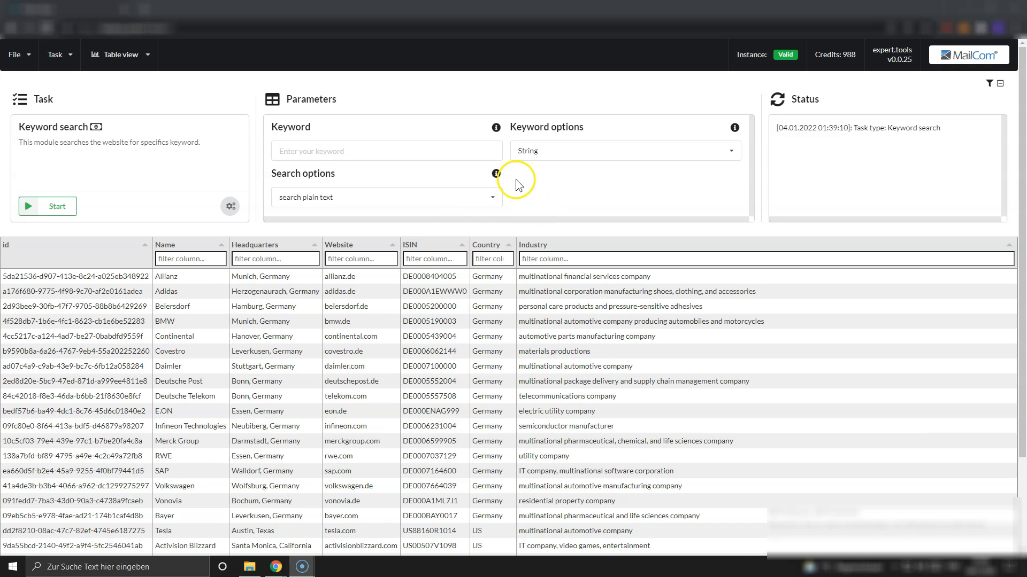
pyautogui.click(404, 154)
pyautogui.write('sustainability')
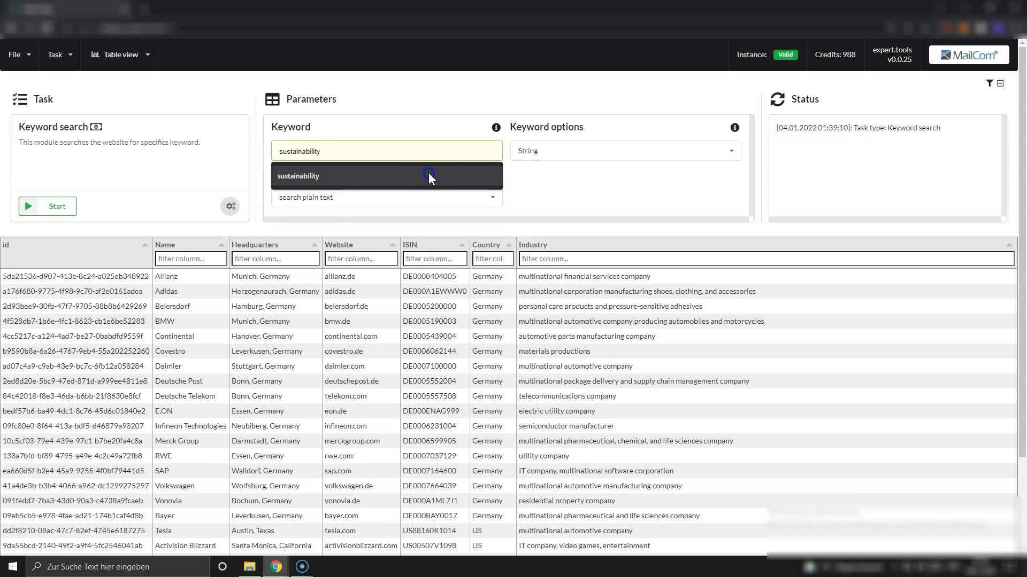
pyautogui.click(428, 176)
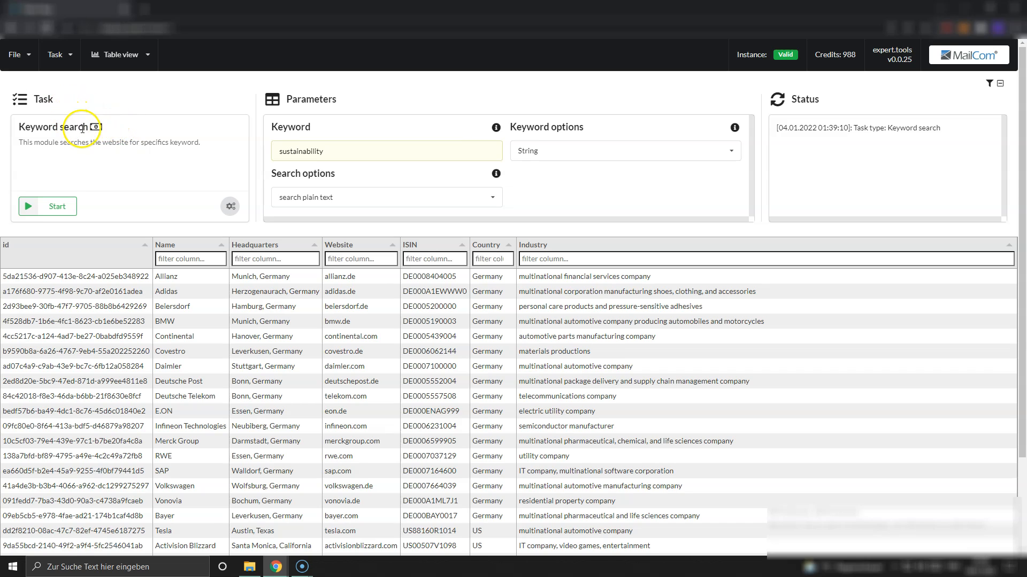
# Start configuring the task run with the Website column as input and the output set to Always create new field.
pyautogui.moveTo(96, 128)
pyautogui.click(59, 212)
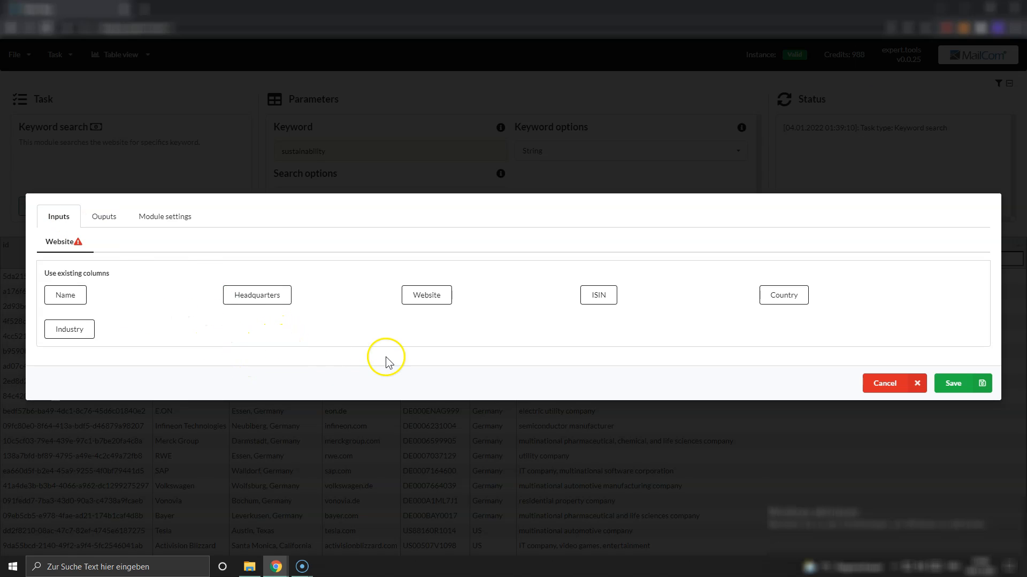
pyautogui.click(434, 302)
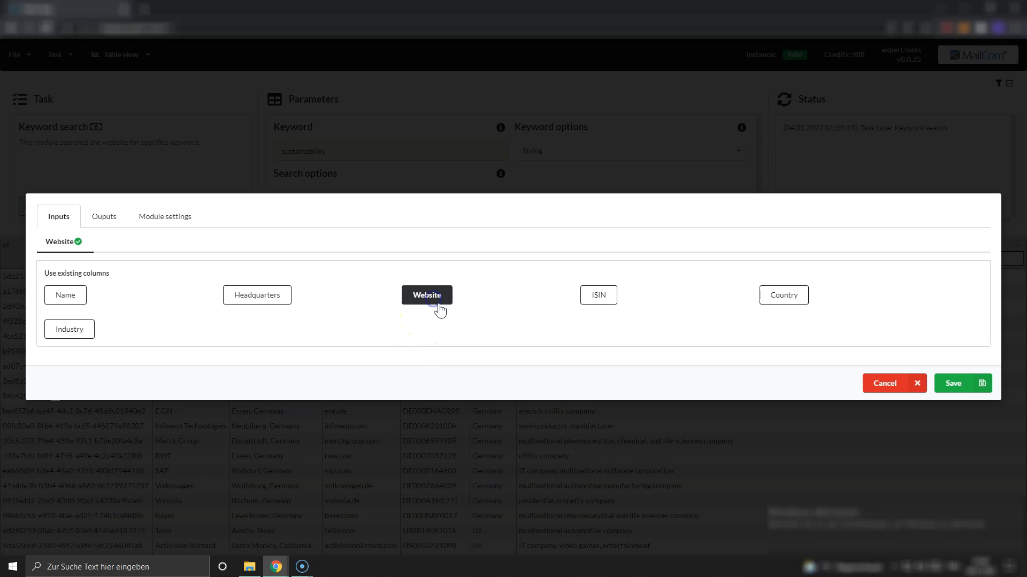
pyautogui.click(104, 224)
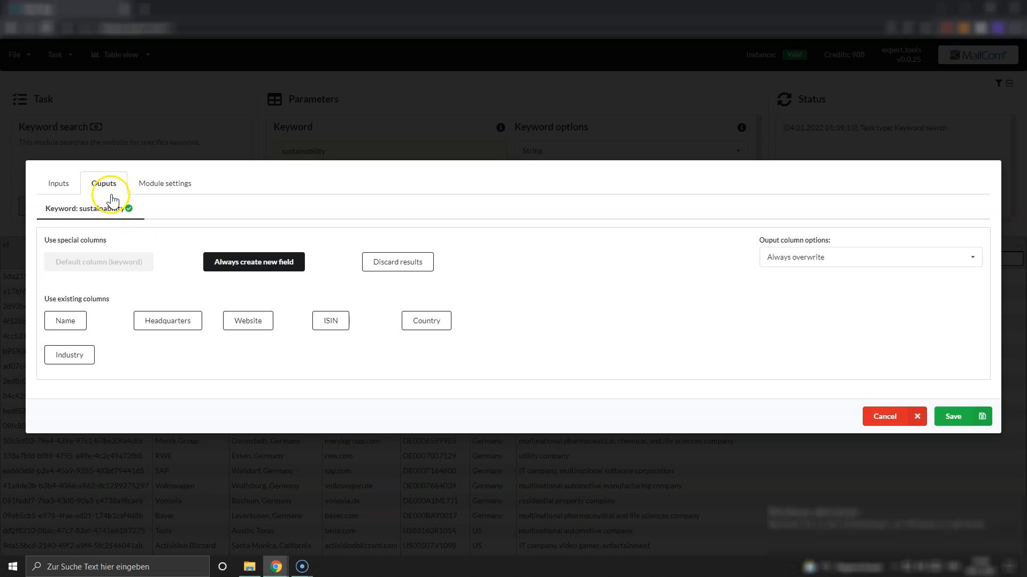
pyautogui.click(235, 267)
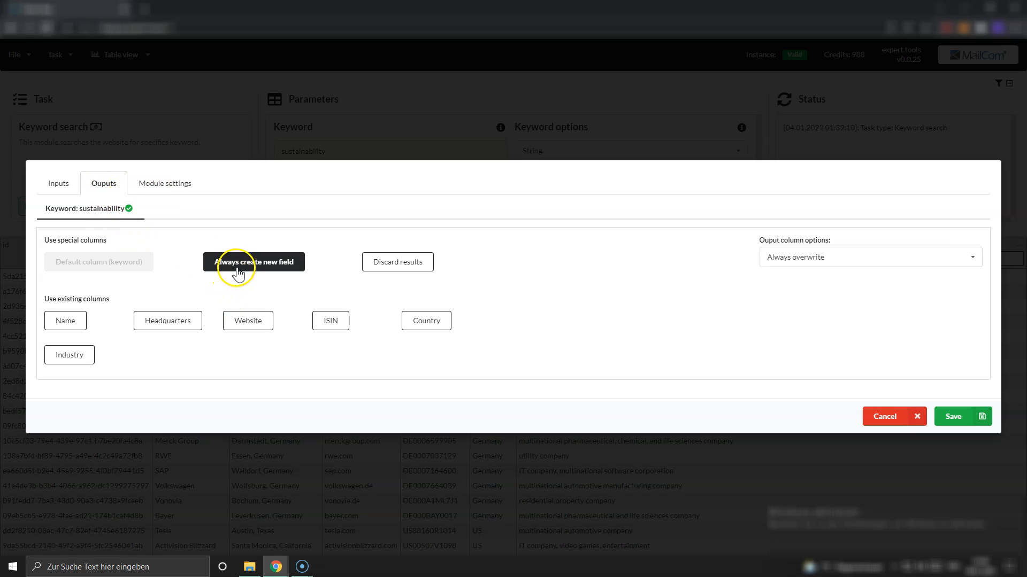
# Set the crawler profile to Main page only and save the task configuration.
pyautogui.click(166, 185)
pyautogui.click(151, 242)
pyautogui.click(130, 261)
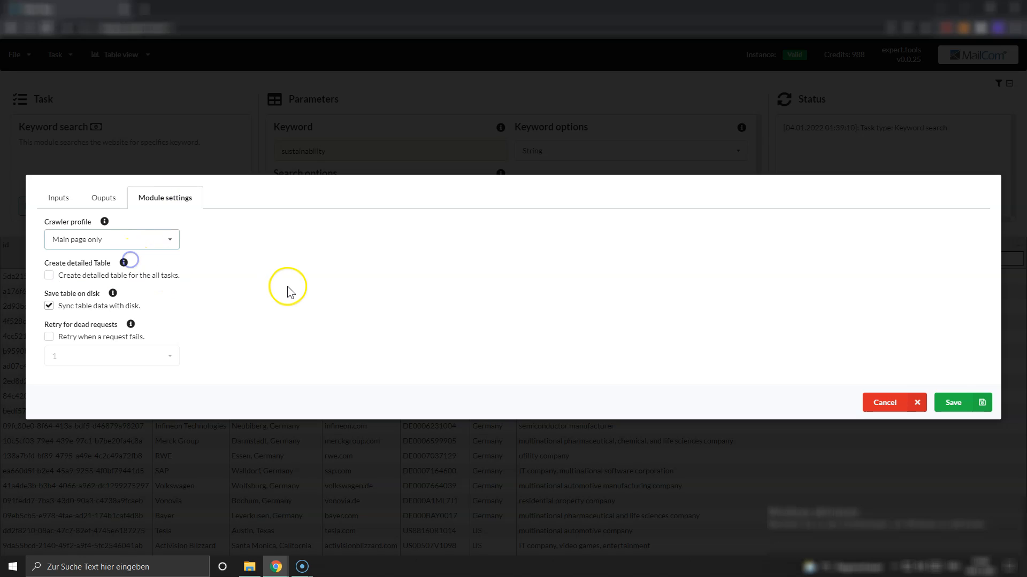
pyautogui.click(954, 404)
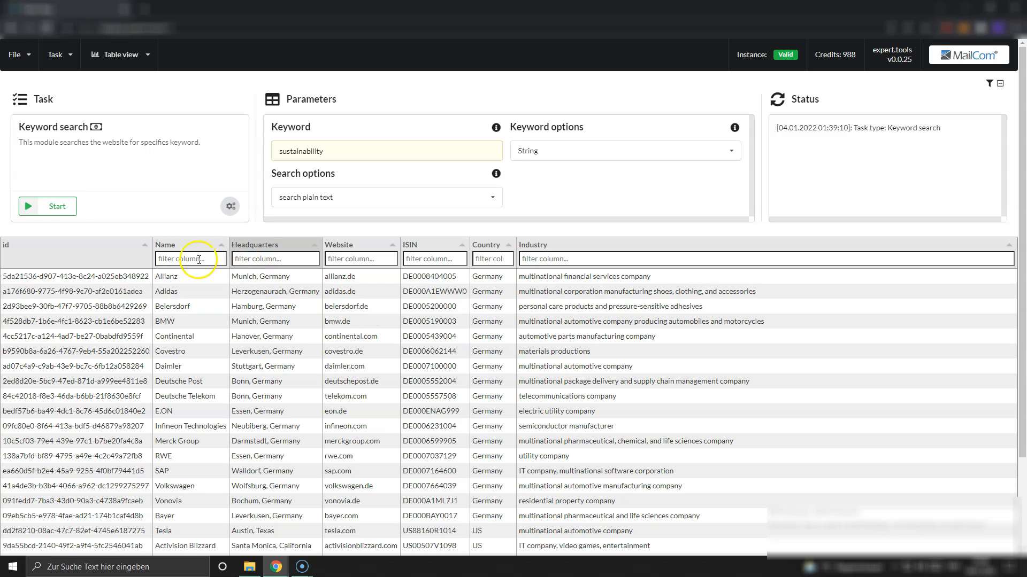
# Run the keyword search and allow the site to save changes to the Expert folder.
pyautogui.click(64, 207)
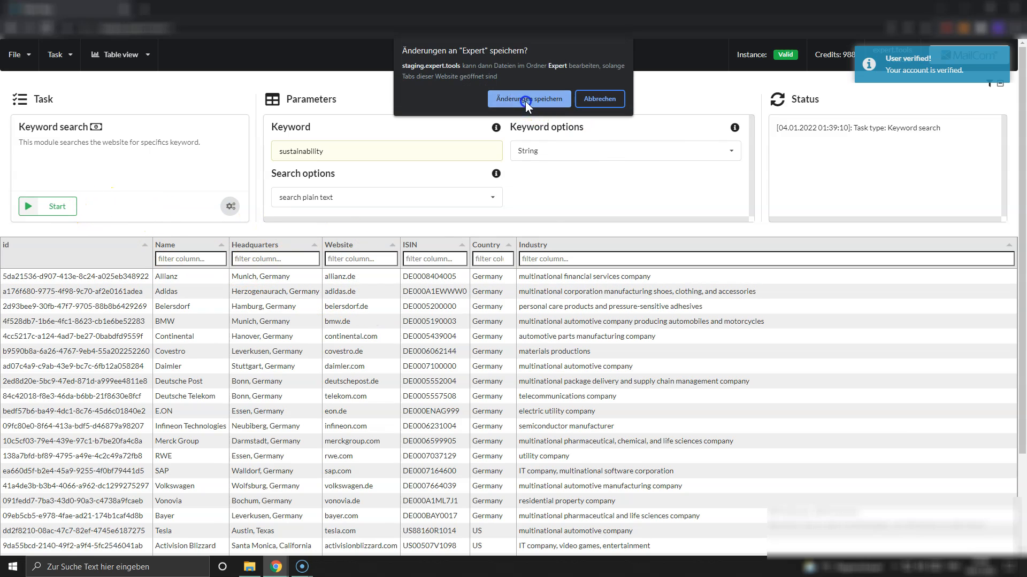
pyautogui.click(525, 100)
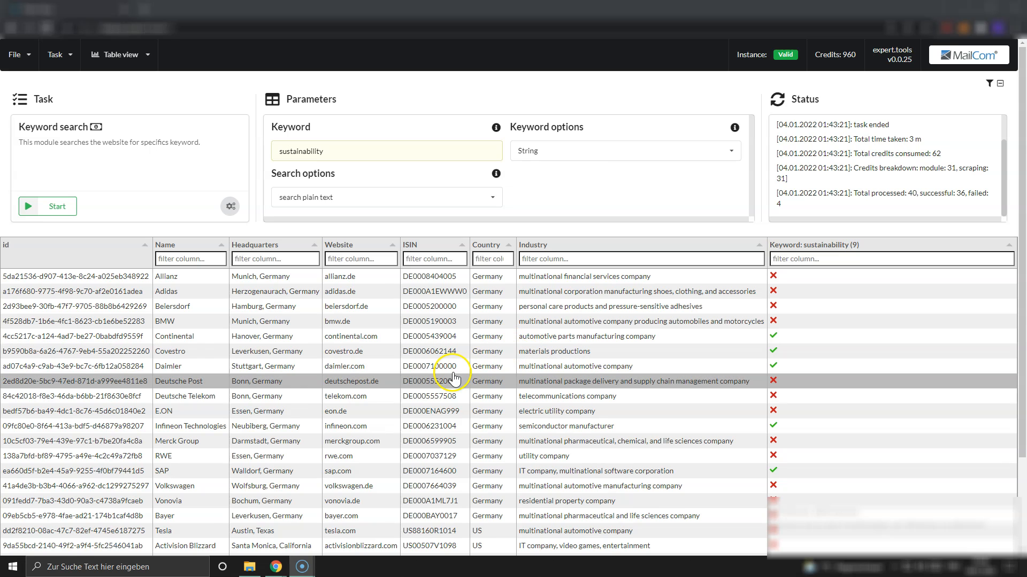
# Switch to File Explorer and locate the keyword-04.01.2022_01.40 log file in the Expert folder's logs subfolder.
pyautogui.click(250, 568)
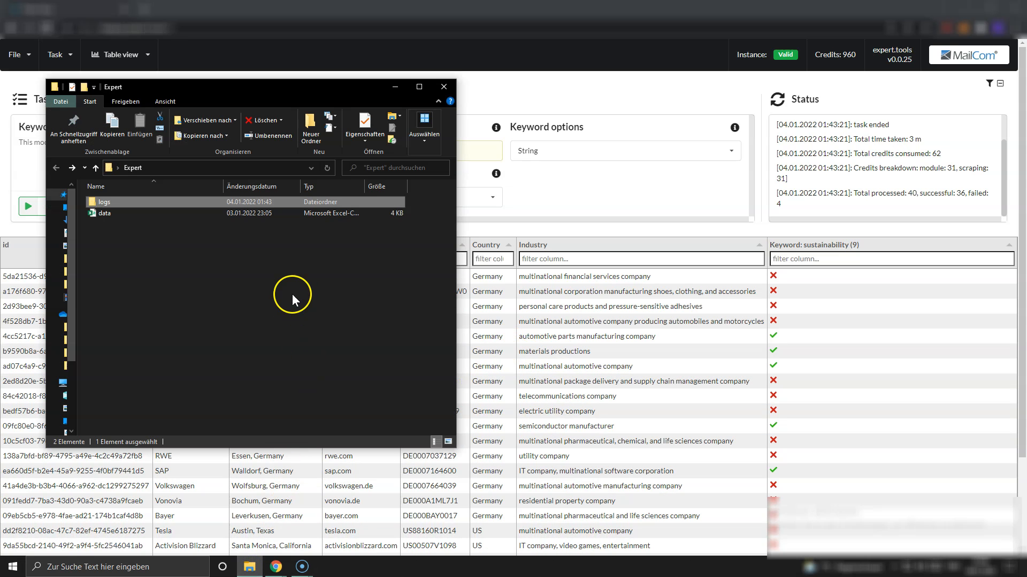
pyautogui.doubleClick(296, 203)
pyautogui.click(301, 322)
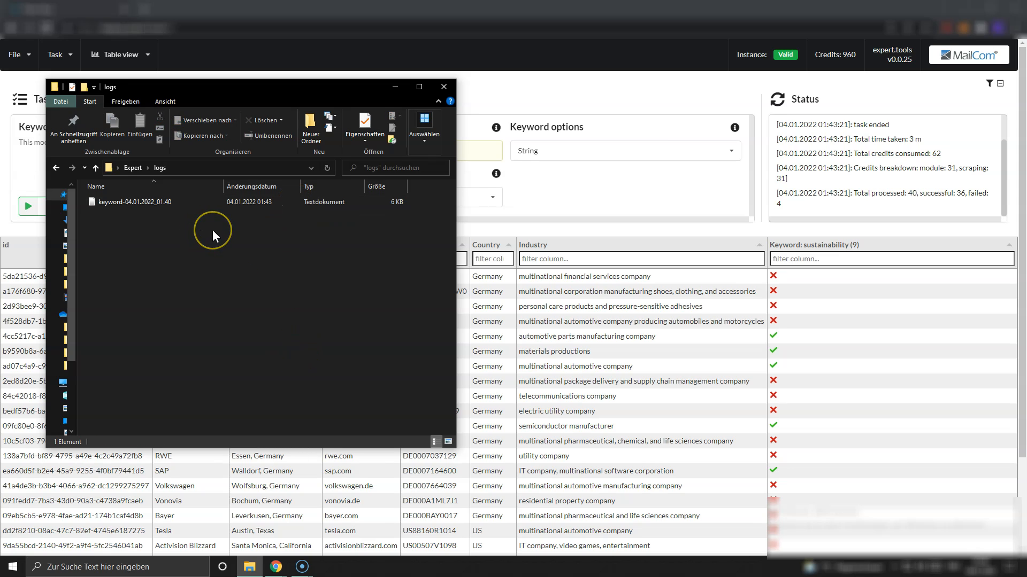
pyautogui.click(212, 203)
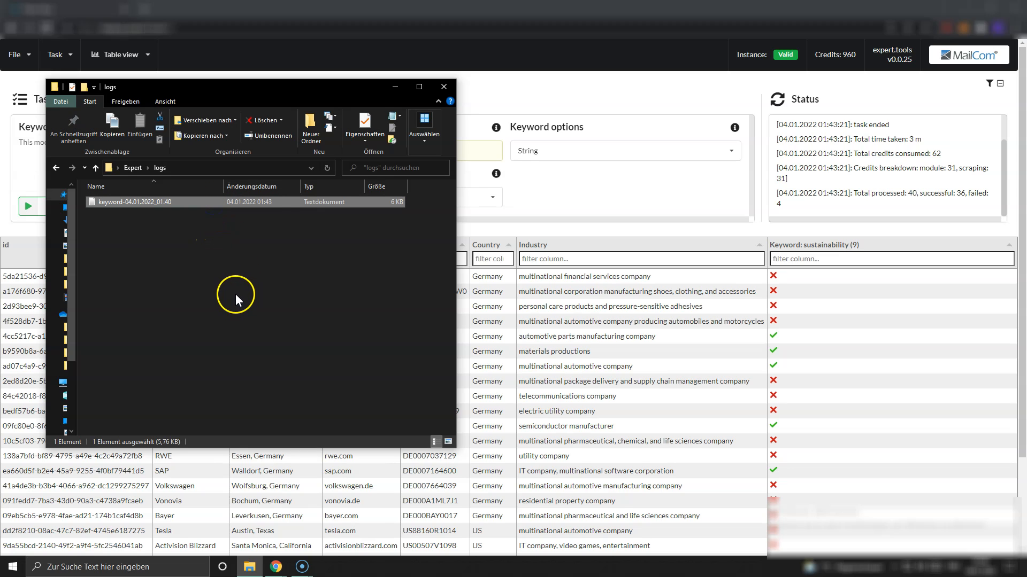
pyautogui.click(396, 87)
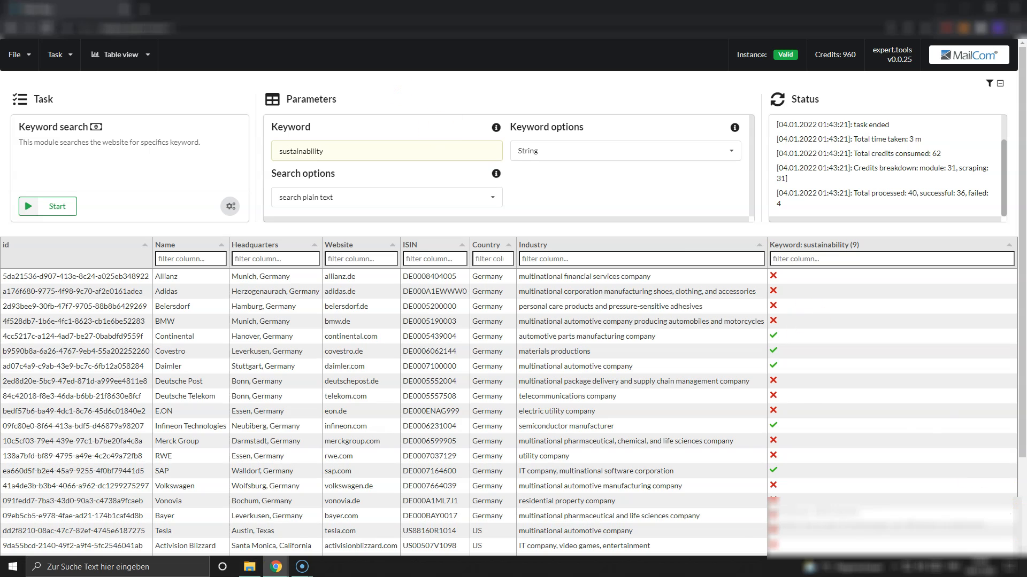